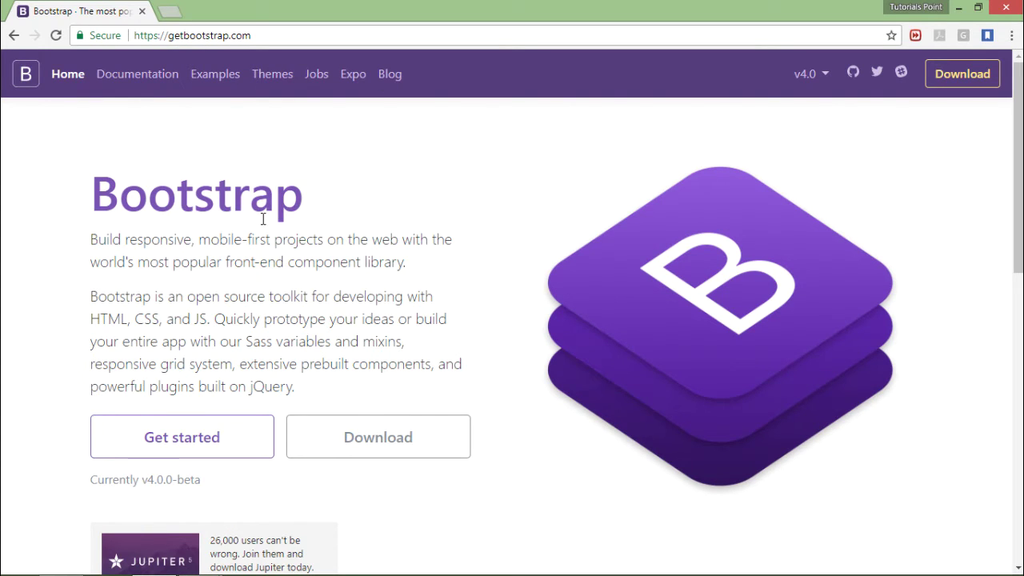
# Step: Open Bootstrap's Download docs, read down past Compiled CSS and JS, then return to the top
pyautogui.click(414, 433)
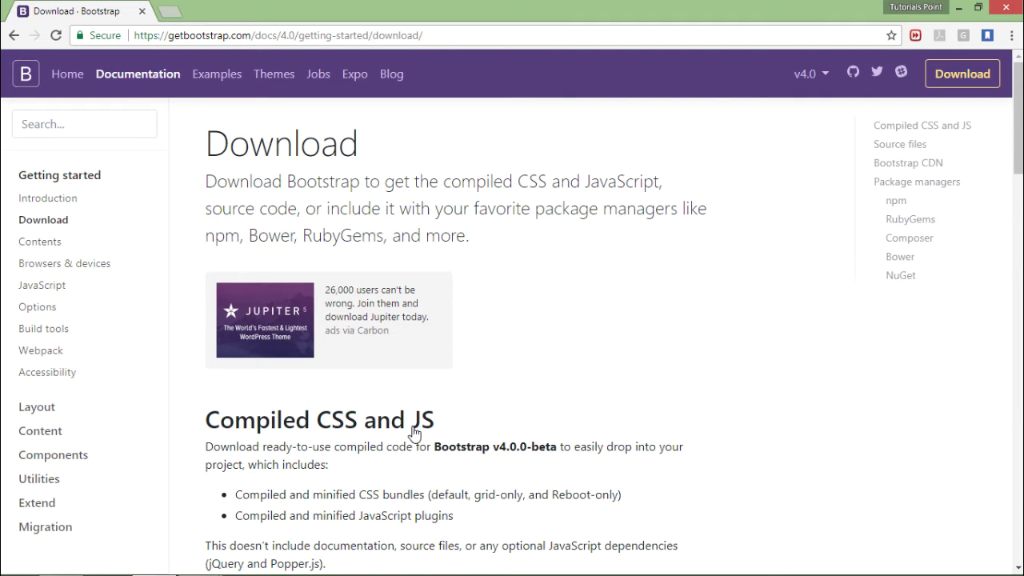
pyautogui.scroll(-3, 414, 433)
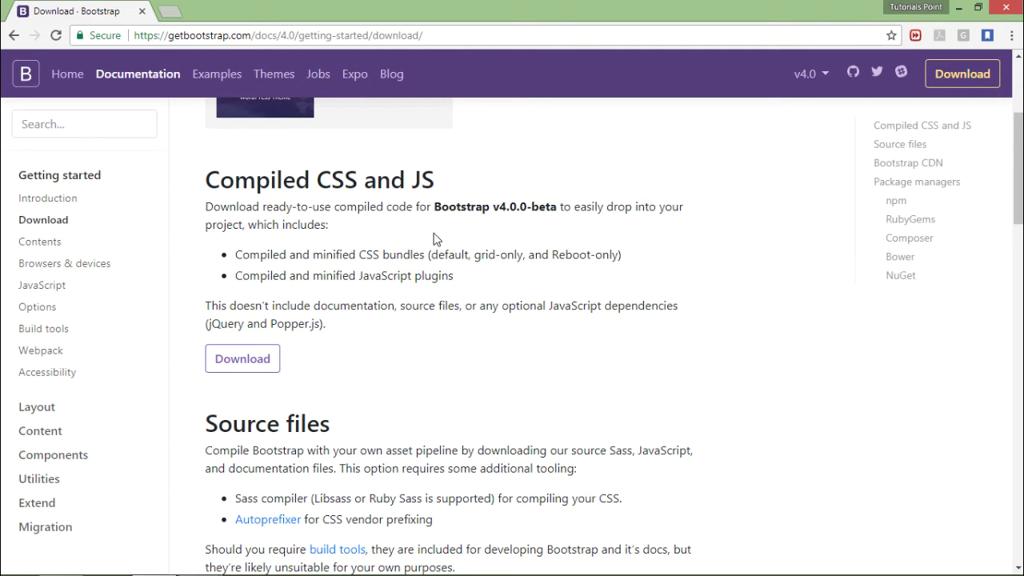
pyautogui.scroll(-2, 290, 289)
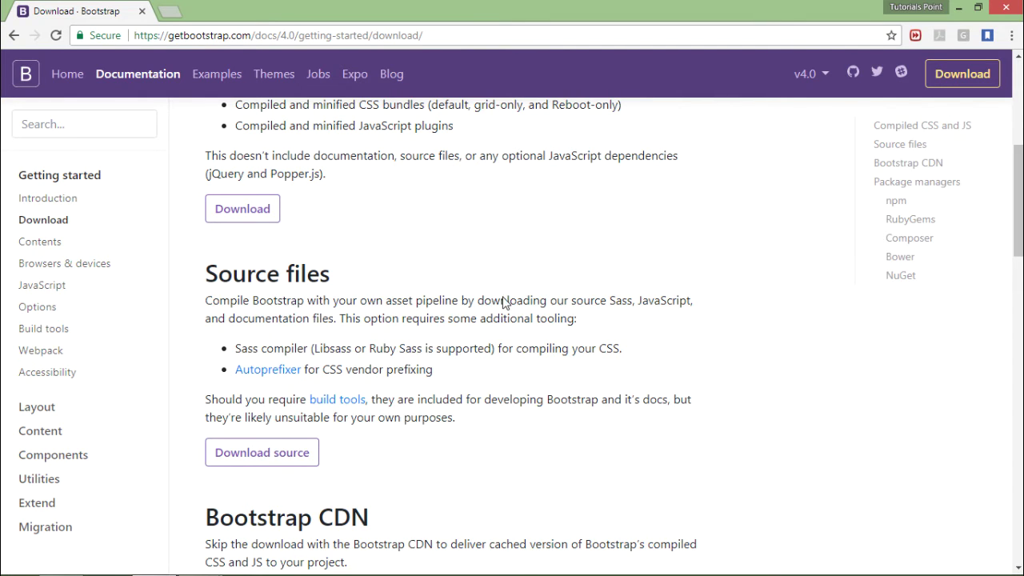
pyautogui.scroll(-4, 509, 291)
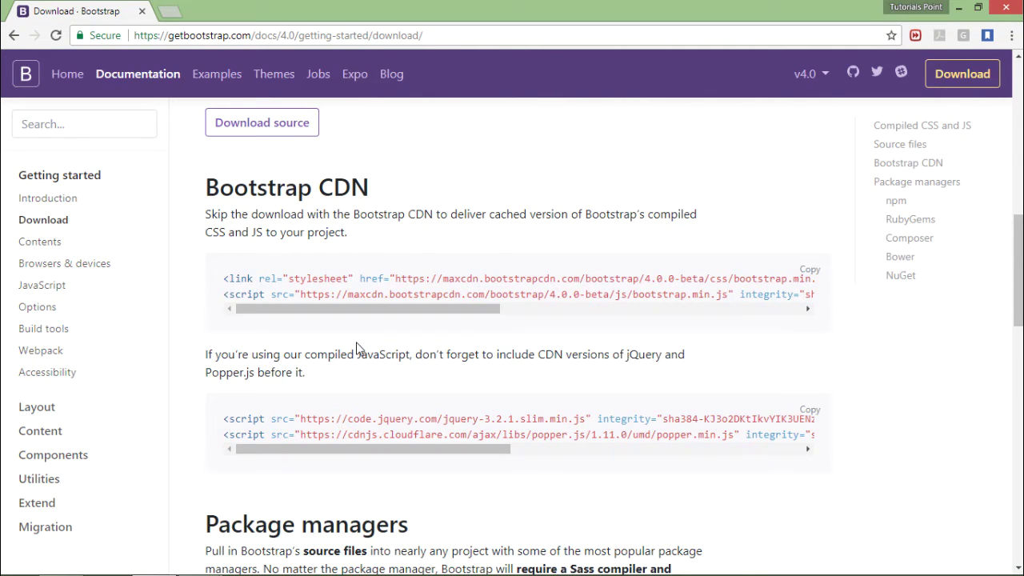
pyautogui.scroll(-4, 358, 350)
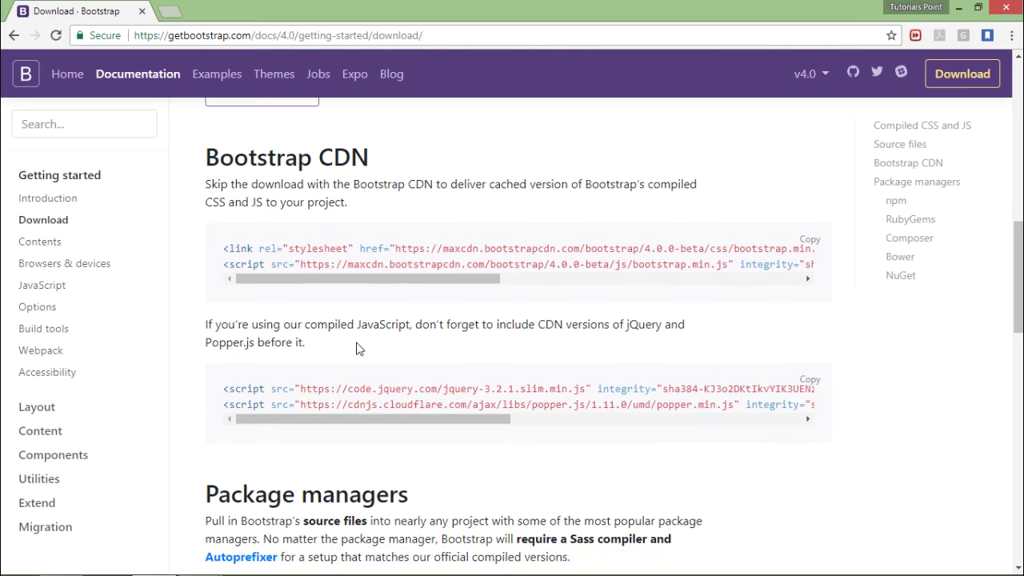
pyautogui.scroll(-1, 358, 348)
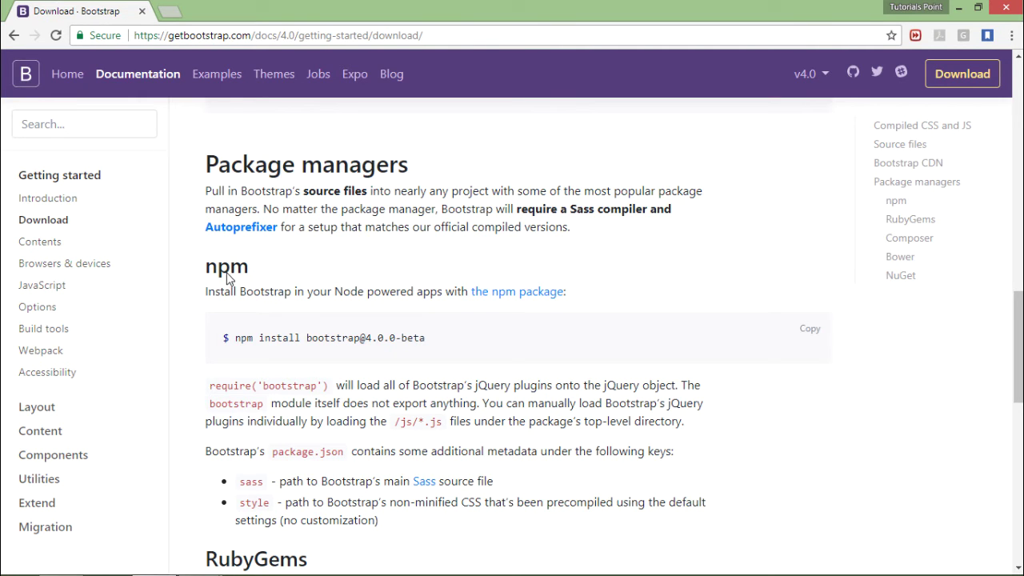
pyautogui.scroll(-5, 226, 278)
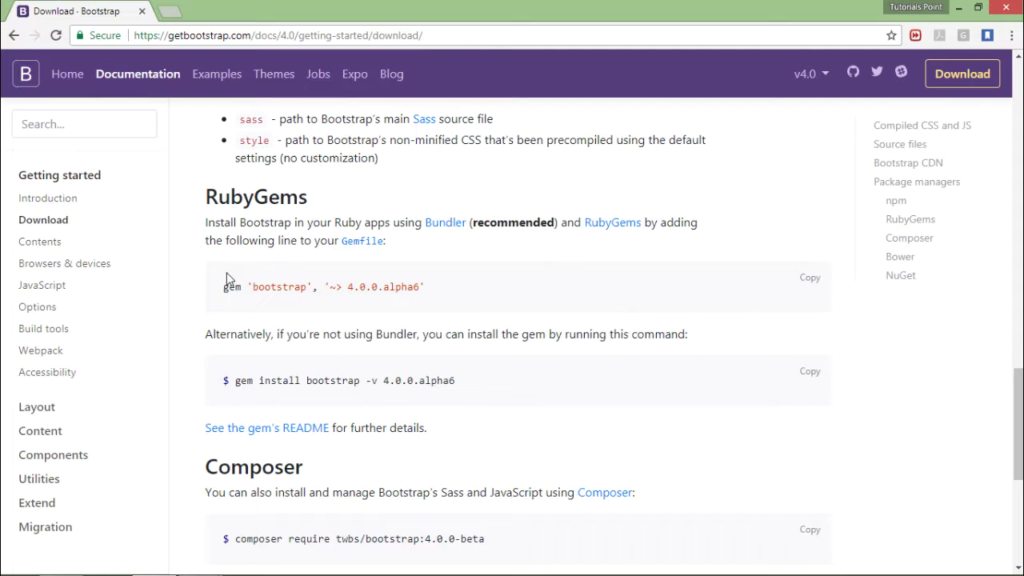
pyautogui.scroll(-4, 227, 278)
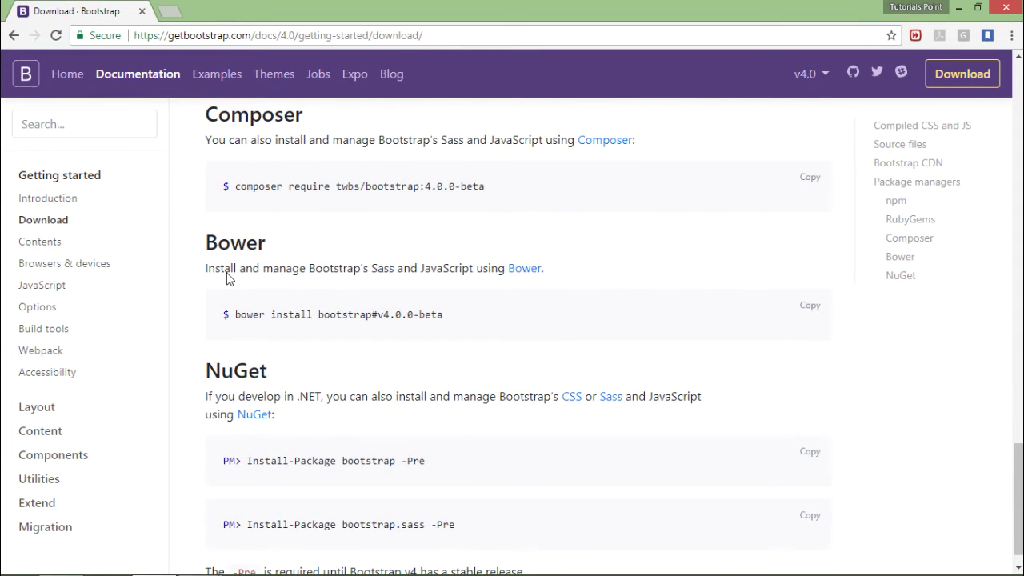
pyautogui.press('Home')
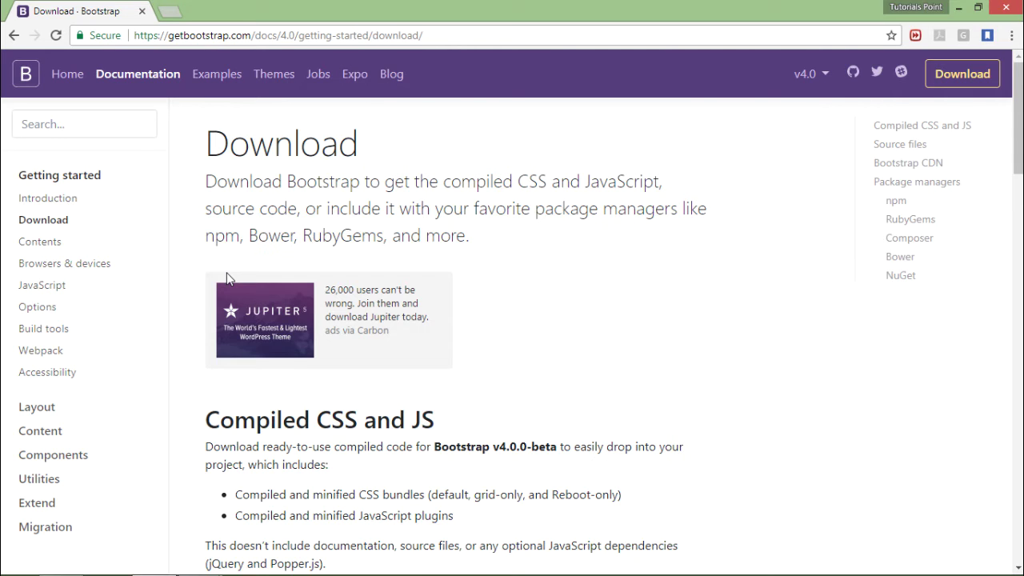
# Step: Download bootstrap-4.0.0-beta-dist.zip (compiled CSS and JS) and show it in its Downloads folder
pyautogui.scroll(-3, 227, 277)
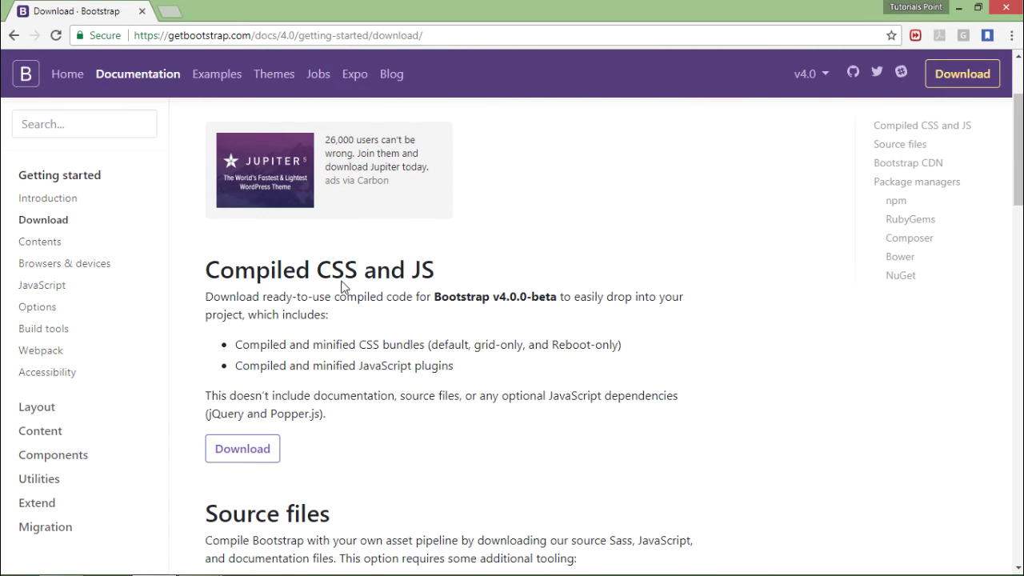
pyautogui.click(257, 454)
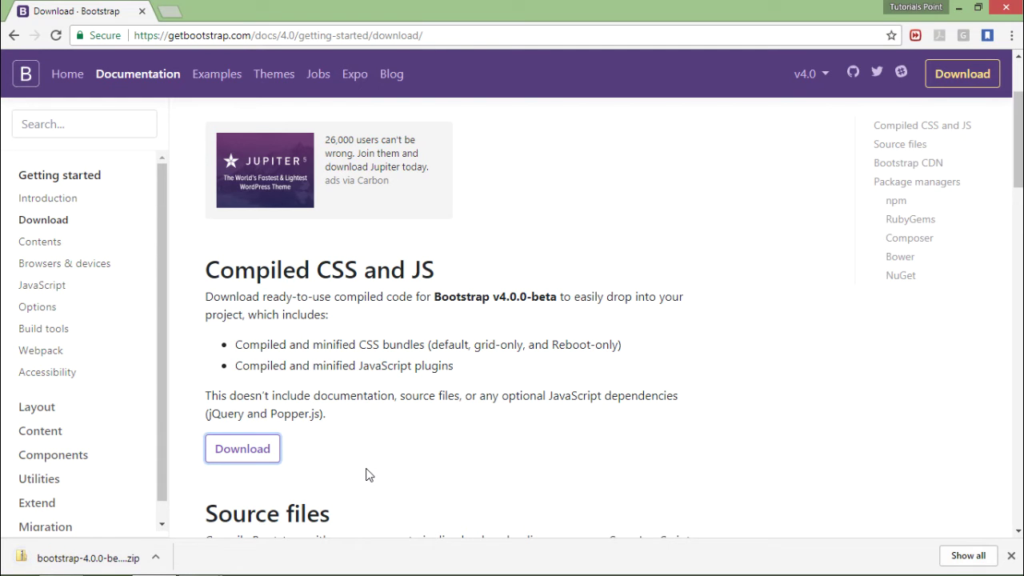
pyautogui.click(158, 565)
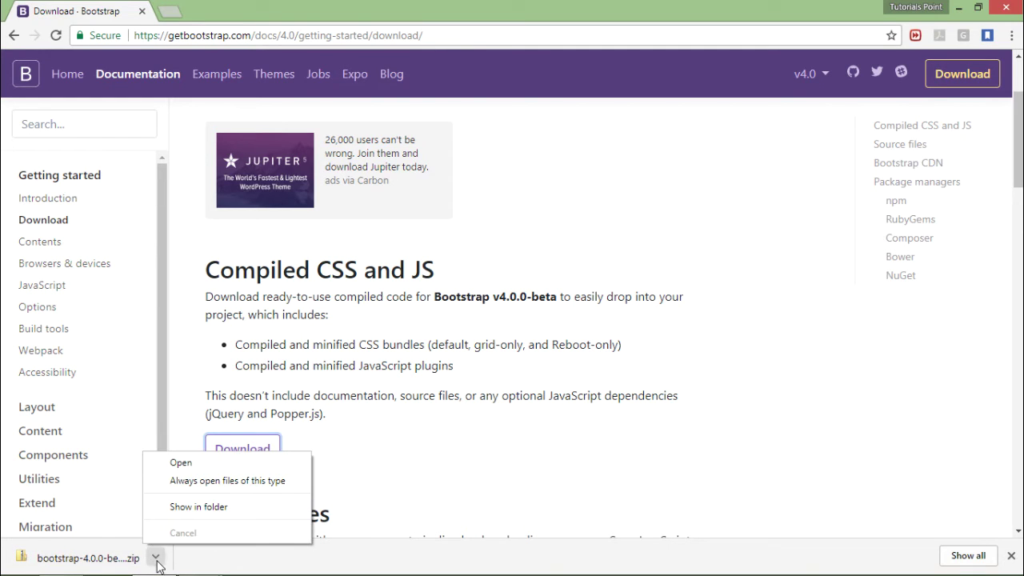
pyautogui.click(206, 511)
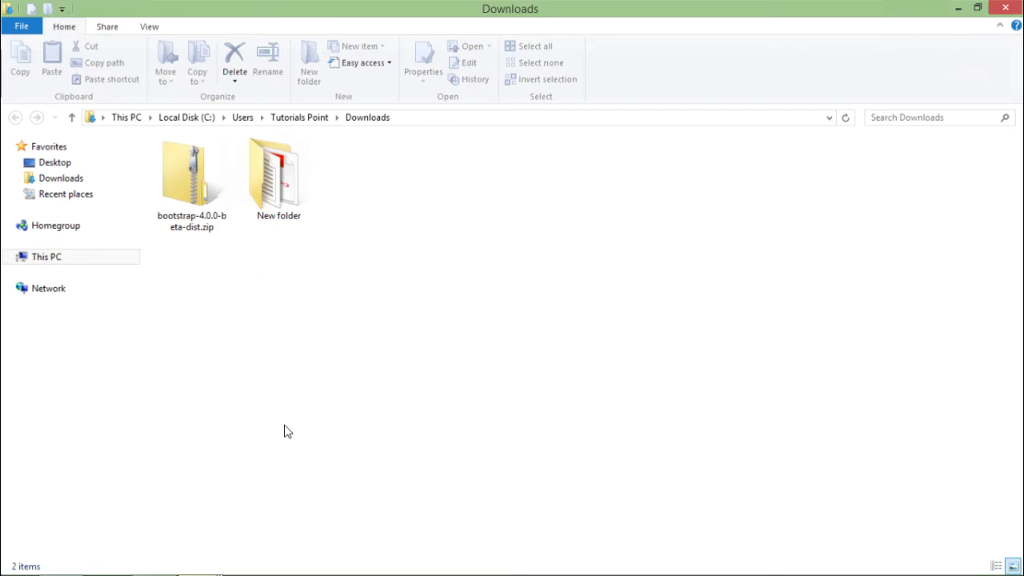
# Step: Extract the downloaded zip into the bootstrap-4.0.0-beta-dist folder
pyautogui.rightClick(200, 191)
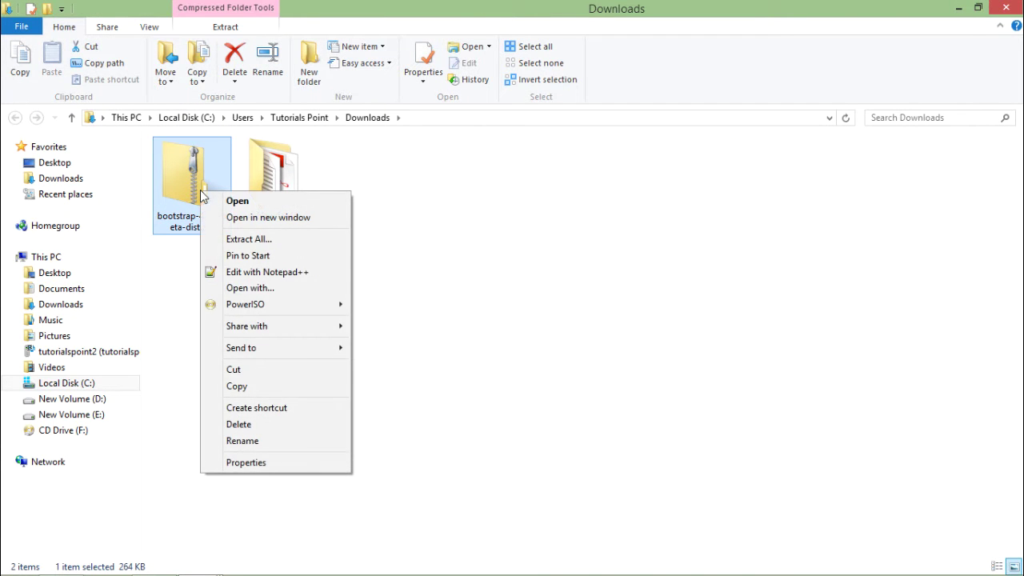
pyautogui.click(307, 238)
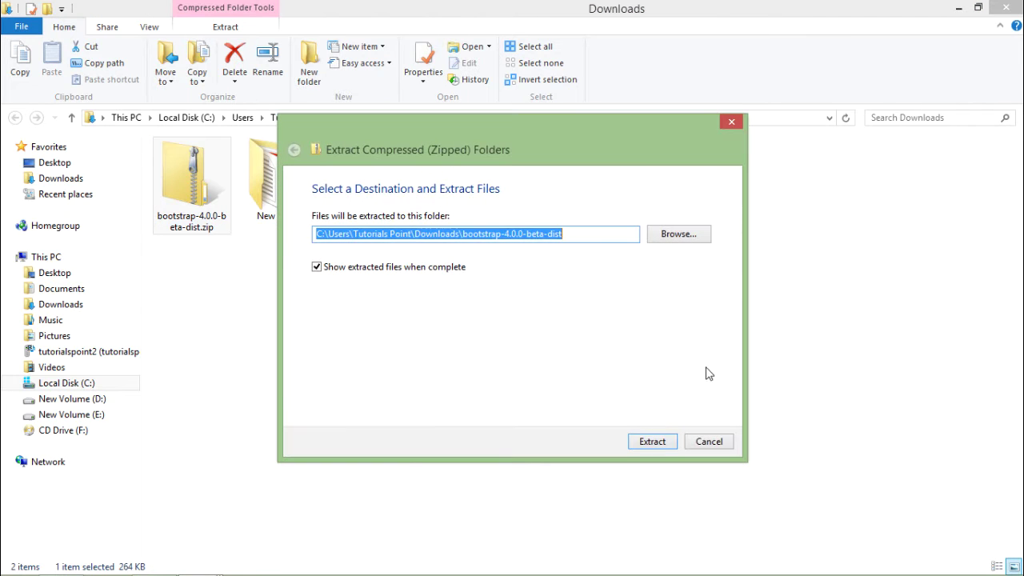
pyautogui.click(661, 440)
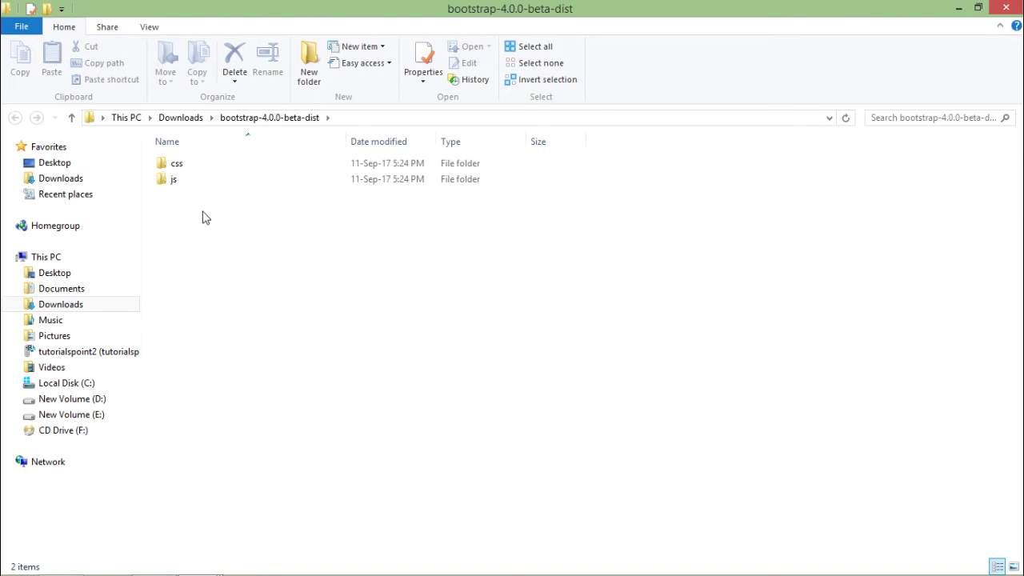
pyautogui.click(239, 163)
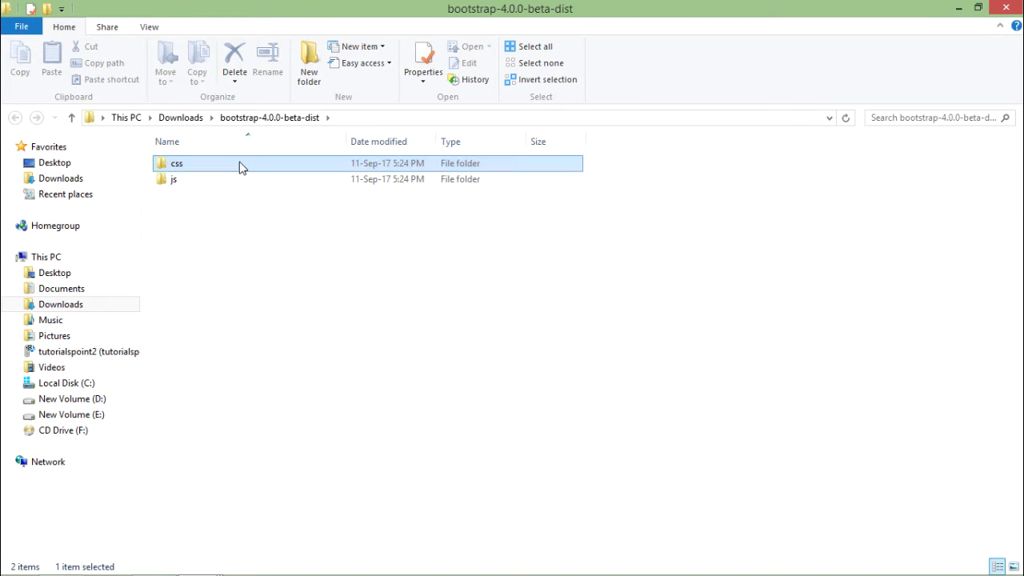
pyautogui.click(238, 179)
# Step: In the css folder, group files by type and open bootstrap.css in Notepad++
pyautogui.doubleClick(257, 166)
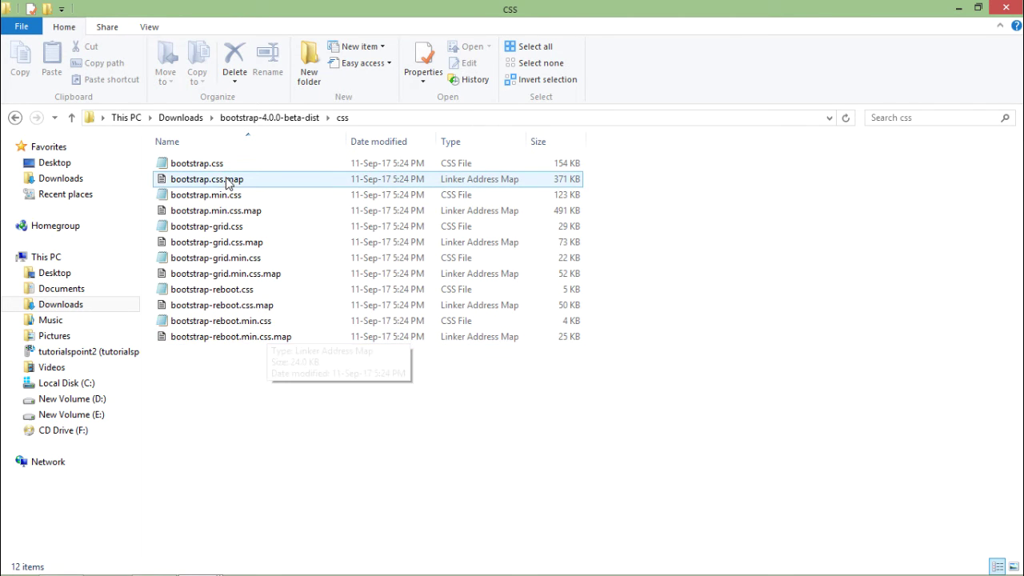
pyautogui.click(256, 141)
pyautogui.click(472, 141)
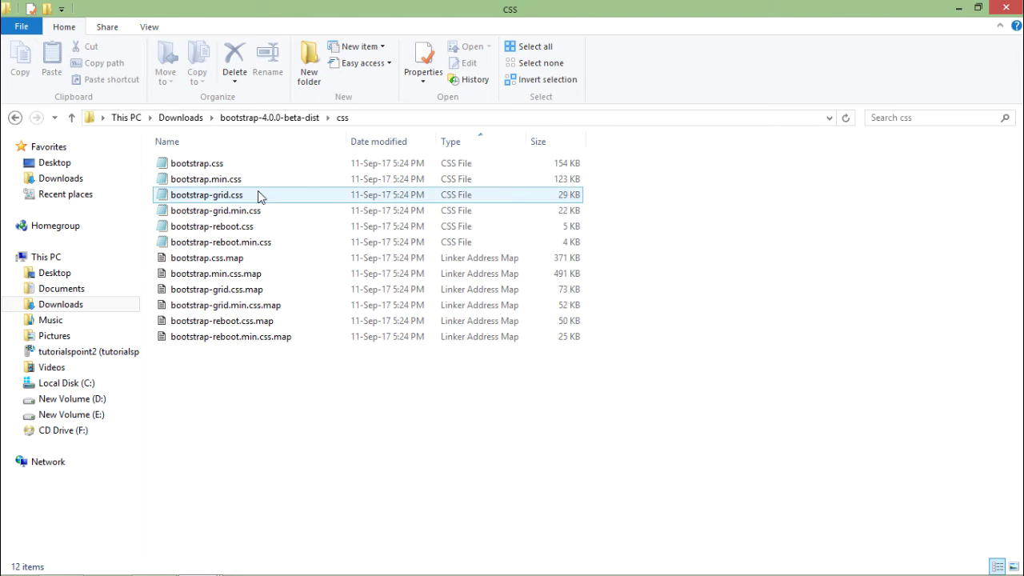
pyautogui.doubleClick(260, 177)
pyautogui.click(258, 163)
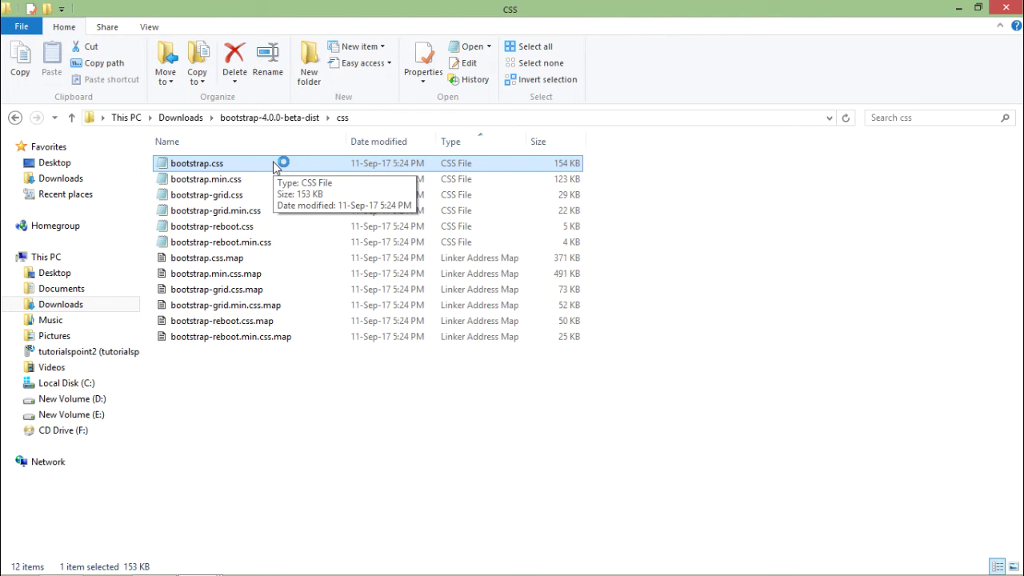
pyautogui.rightClick(274, 165)
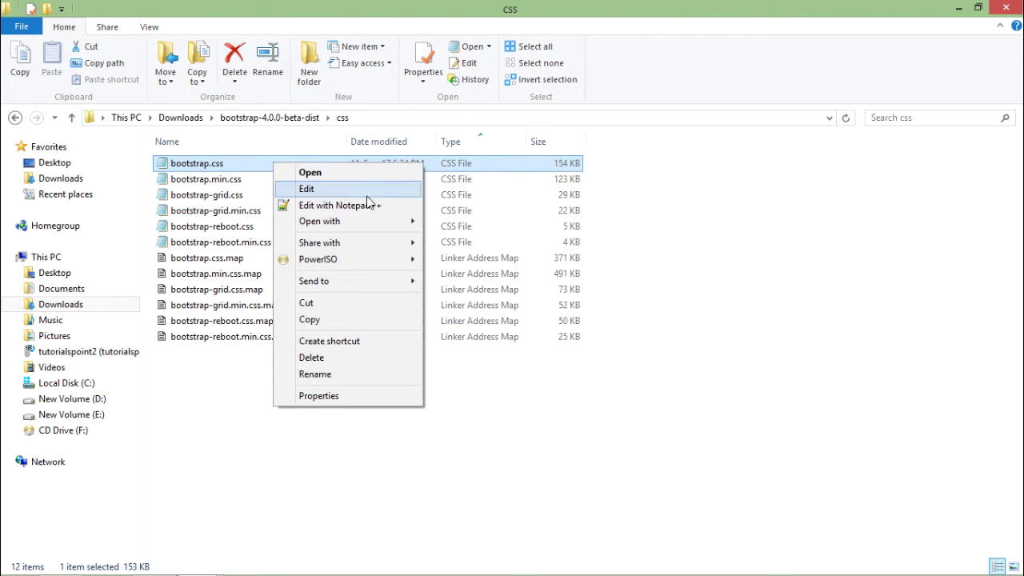
pyautogui.click(367, 206)
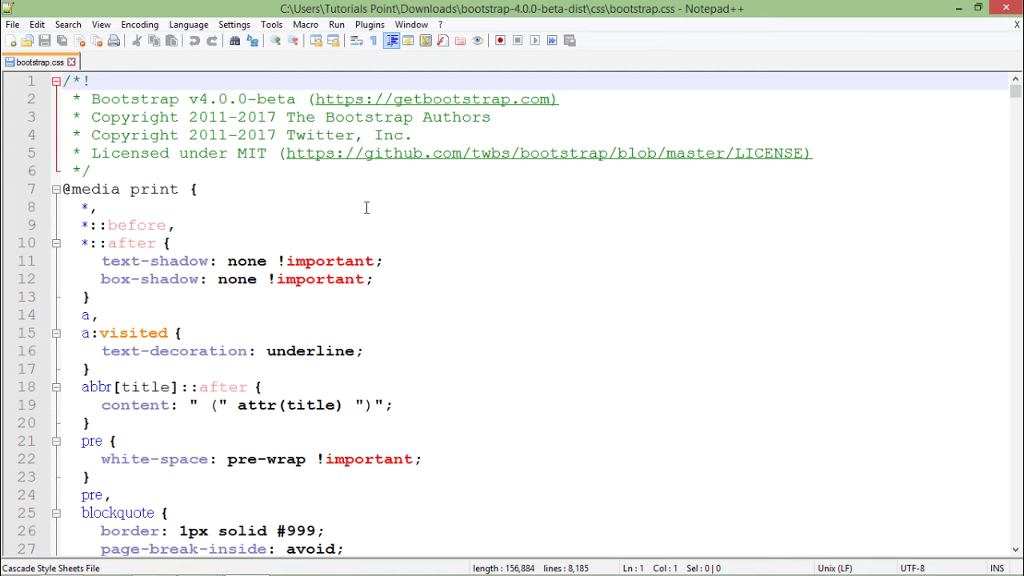
# Step: Read down bootstrap.css in Notepad++ from the opening rules to the p rule near line 115
pyautogui.click(364, 241)
pyautogui.press('Down')
pyautogui.press('Down')
pyautogui.press('Down')
pyautogui.press('Down')
pyautogui.press('Down')
pyautogui.press('Down')
pyautogui.press('Down')
pyautogui.press('Down')
pyautogui.press('Down')
pyautogui.press('Down')
pyautogui.press('Down')
pyautogui.press('Down')
pyautogui.press('Down')
pyautogui.press('Down')
pyautogui.press('Down')
pyautogui.press('Down')
pyautogui.press('Down')
pyautogui.press('Down')
pyautogui.press('Down')
pyautogui.press('Down')
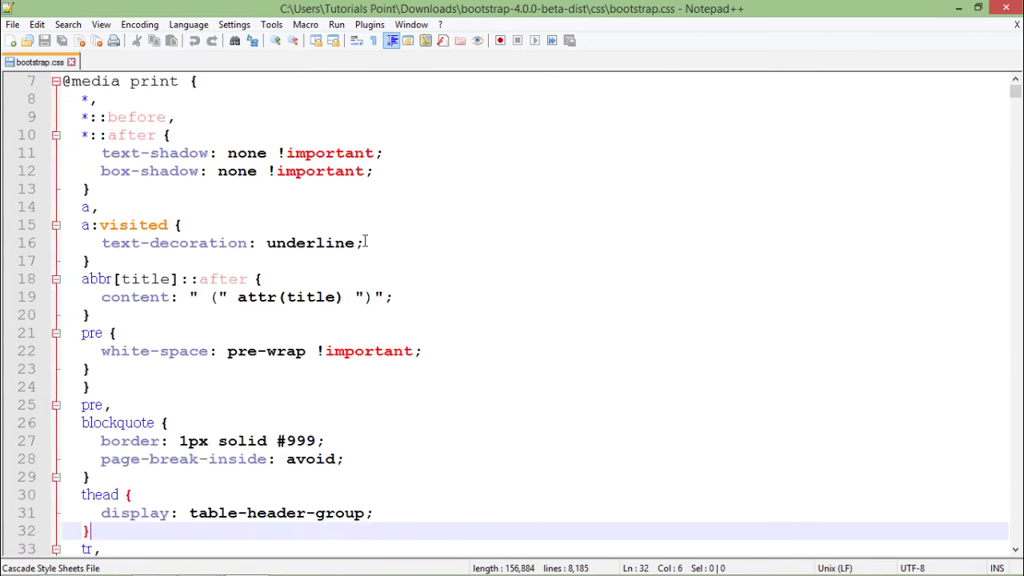
pyautogui.press('Down')
pyautogui.press('Down')
pyautogui.press('Down')
pyautogui.press('Down')
pyautogui.press('Down')
pyautogui.press('Down')
pyautogui.press('Down')
pyautogui.press('Down')
pyautogui.press('Down')
pyautogui.press('Down')
pyautogui.press('Down')
pyautogui.press('Down')
pyautogui.press('Down')
pyautogui.press('Down')
pyautogui.press('Down')
pyautogui.press('Down')
pyautogui.press('Down')
pyautogui.press('Down')
pyautogui.press('Down')
pyautogui.press('Down')
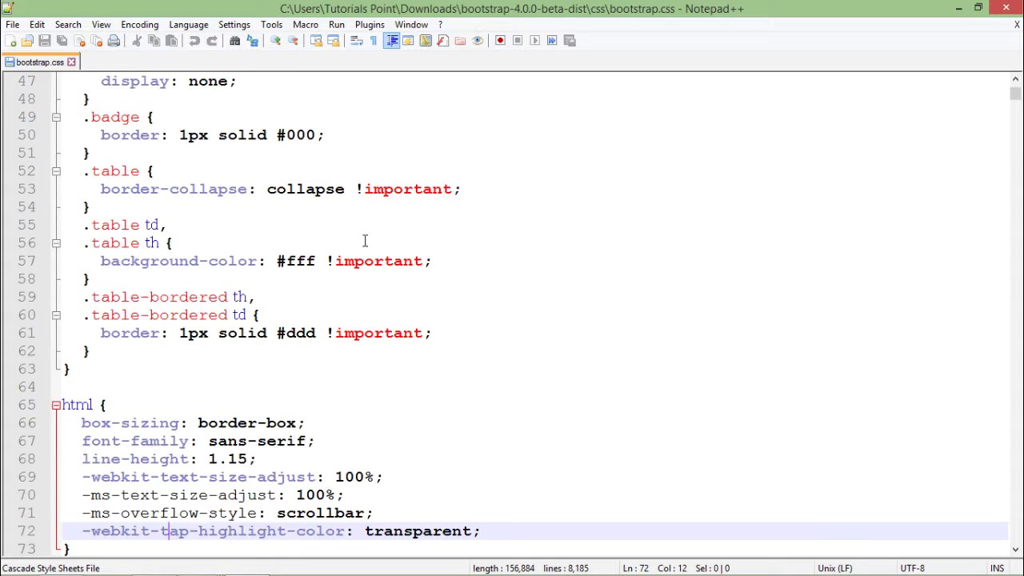
pyautogui.press('Down')
pyautogui.press('Down')
pyautogui.press('Down')
pyautogui.press('Down')
pyautogui.press('Down')
pyautogui.press('Down')
pyautogui.press('Down')
pyautogui.press('Down')
pyautogui.press('Down')
pyautogui.press('Down')
pyautogui.press('Down')
pyautogui.press('Down')
pyautogui.press('Down')
pyautogui.press('Down')
pyautogui.press('Down')
pyautogui.press('Down')
pyautogui.press('Down')
pyautogui.press('Down')
pyautogui.press('Down')
pyautogui.press('Down')
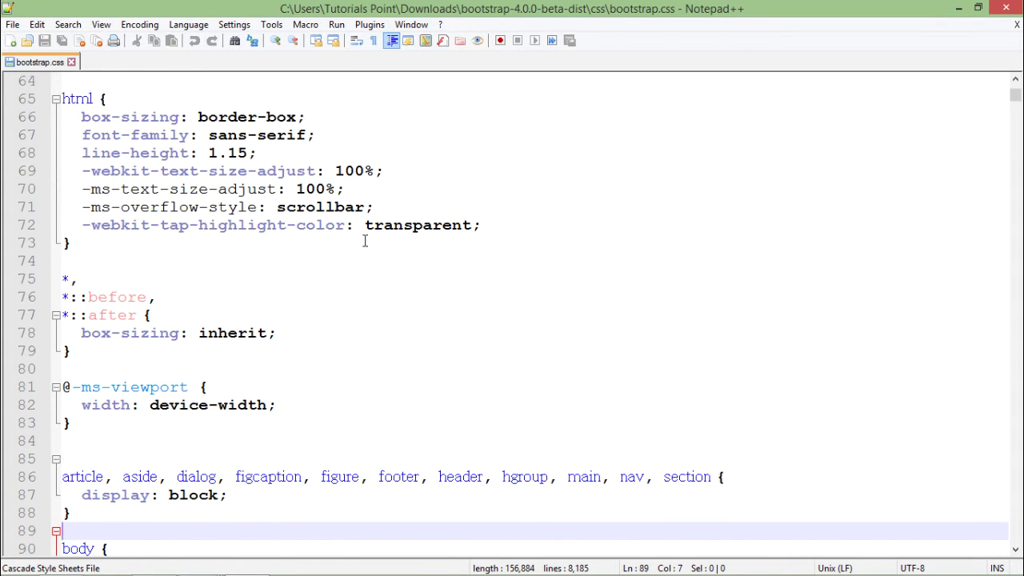
pyautogui.press('Down')
pyautogui.press('Down')
pyautogui.press('Down')
pyautogui.press('Down')
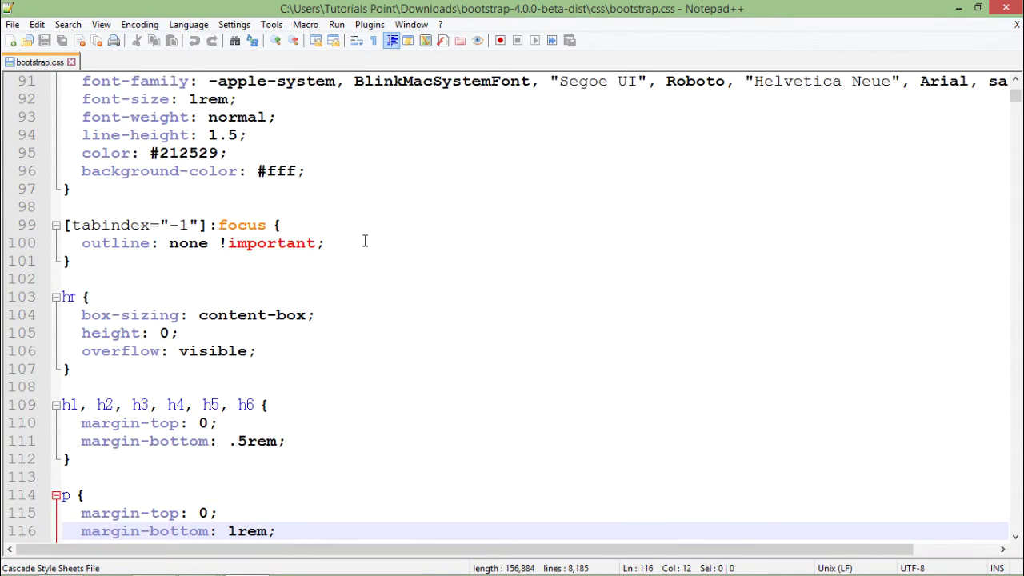
# Step: Open bootstrap.min.css from the css folder in Notepad++ as a second tab
pyautogui.hotkey('alt', 'Tab')
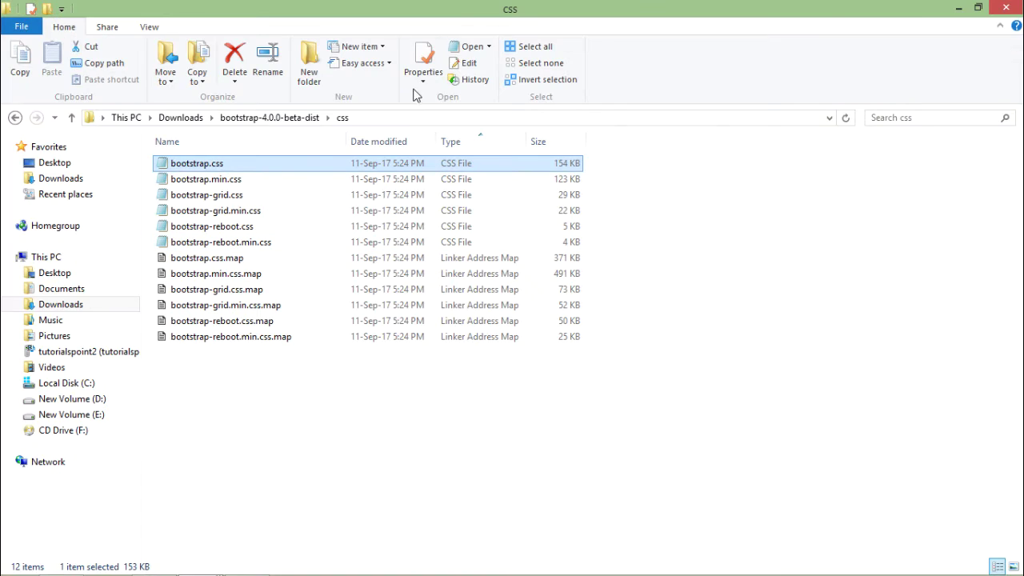
pyautogui.click(299, 176)
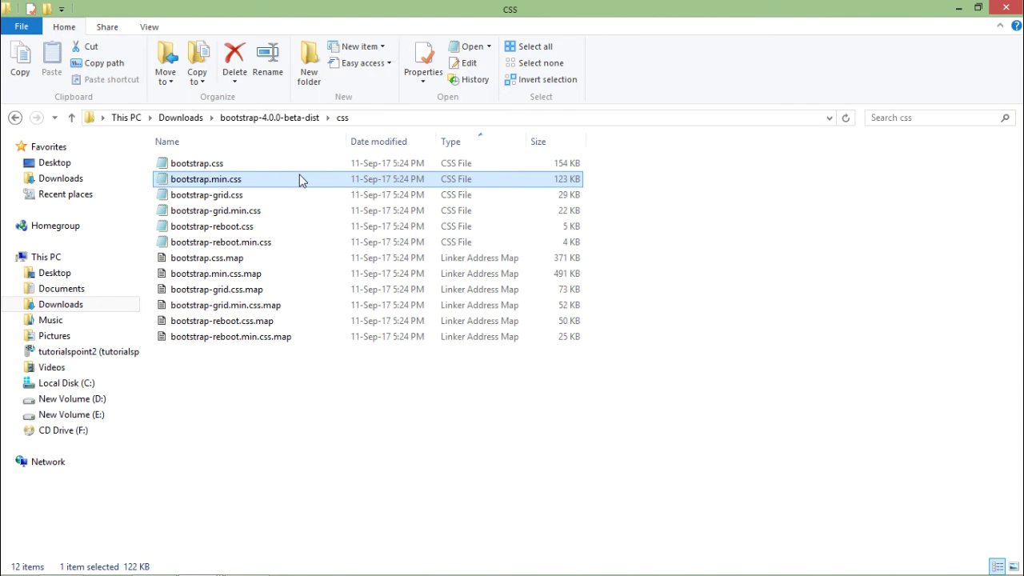
pyautogui.rightClick(300, 176)
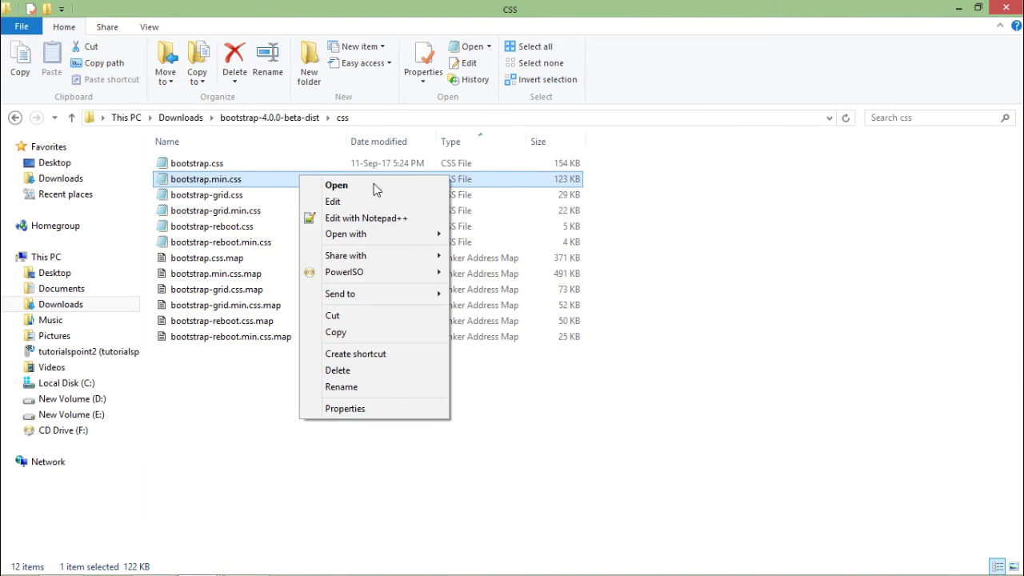
pyautogui.click(371, 217)
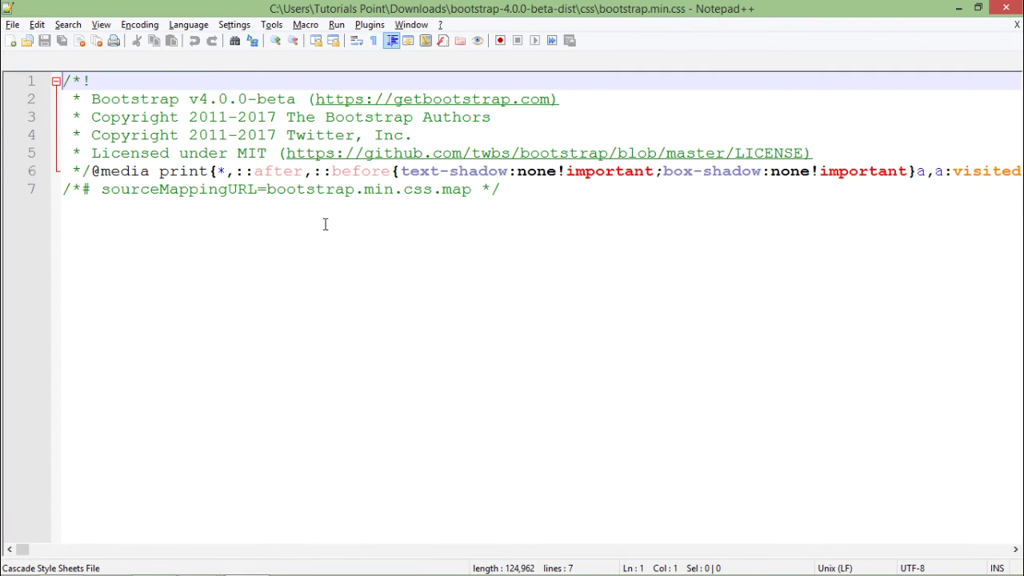
# Step: Turn on word wrap and read through the long minified line 6
pyautogui.click(329, 247)
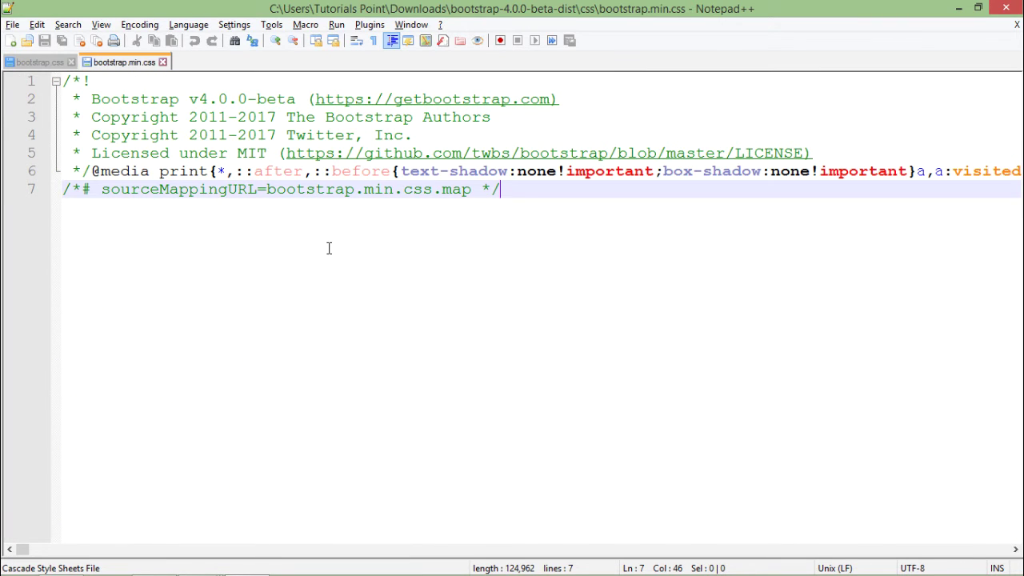
pyautogui.hotkey('alt', 'v')
pyautogui.press('w')
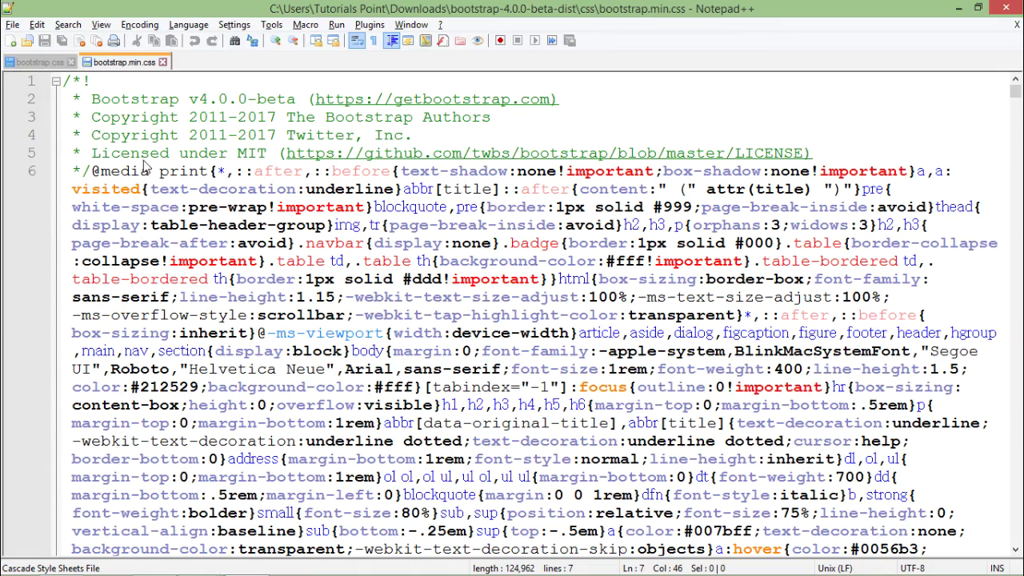
pyautogui.click(192, 258)
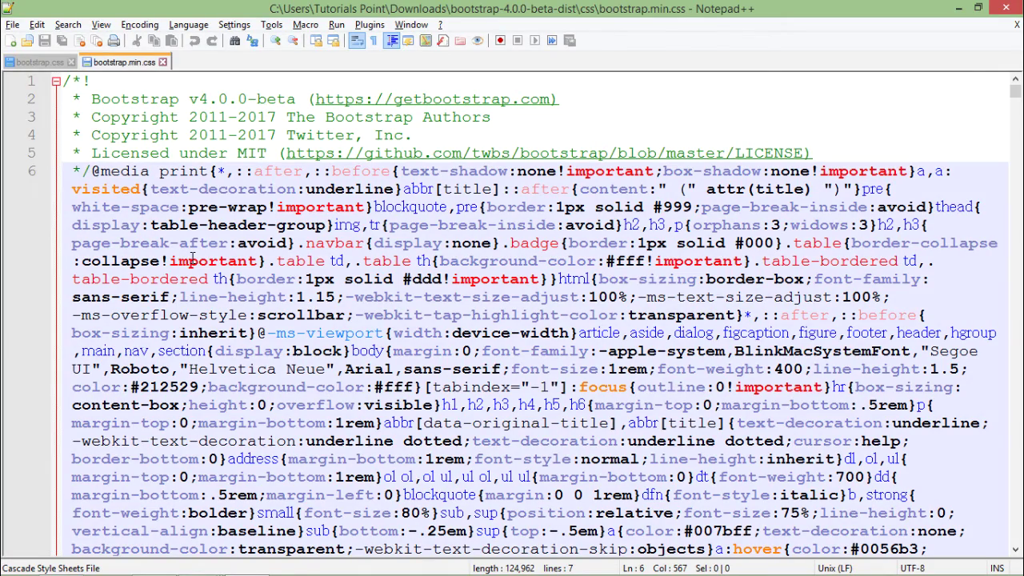
pyautogui.press('Down')
pyautogui.press('Down')
pyautogui.press('Down')
pyautogui.press('Down')
pyautogui.press('Down')
pyautogui.press('Down')
pyautogui.press('Down')
pyautogui.press('Down')
pyautogui.press('Down')
pyautogui.press('Down')
pyautogui.press('Down')
pyautogui.press('Down')
pyautogui.press('Down')
pyautogui.press('Down')
pyautogui.press('Down')
pyautogui.press('Down')
pyautogui.press('Down')
pyautogui.press('Down')
pyautogui.press('Down')
pyautogui.press('Down')
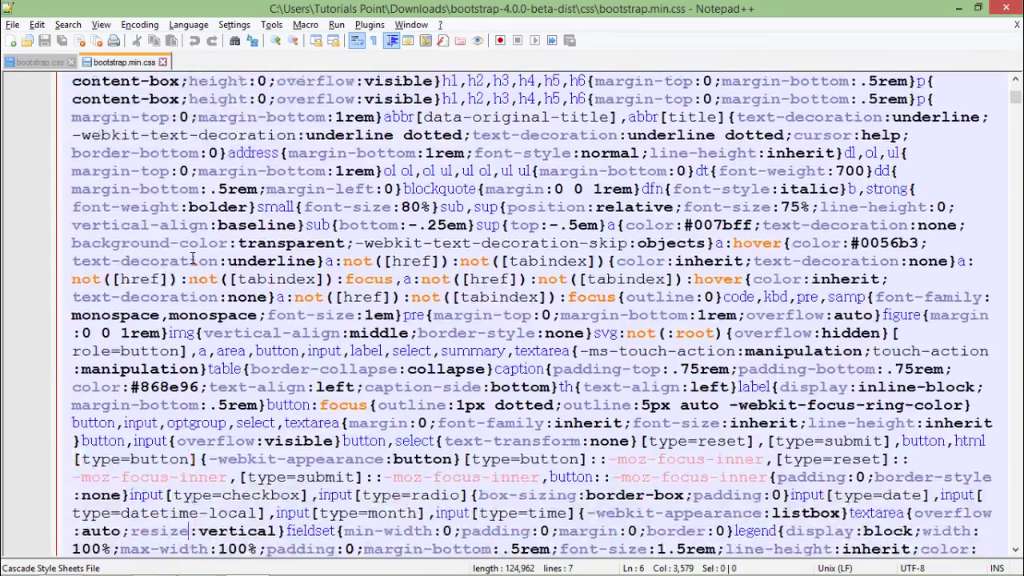
pyautogui.press('Down')
pyautogui.press('Down')
pyautogui.press('Down')
pyautogui.press('Down')
pyautogui.press('Down')
pyautogui.press('Down')
pyautogui.press('Down')
pyautogui.press('Down')
pyautogui.press('Down')
pyautogui.press('Down')
pyautogui.press('Down')
pyautogui.press('Down')
pyautogui.press('Down')
pyautogui.press('Down')
pyautogui.press('Down')
pyautogui.press('Down')
pyautogui.press('Down')
pyautogui.press('Down')
pyautogui.press('Down')
pyautogui.press('Down')
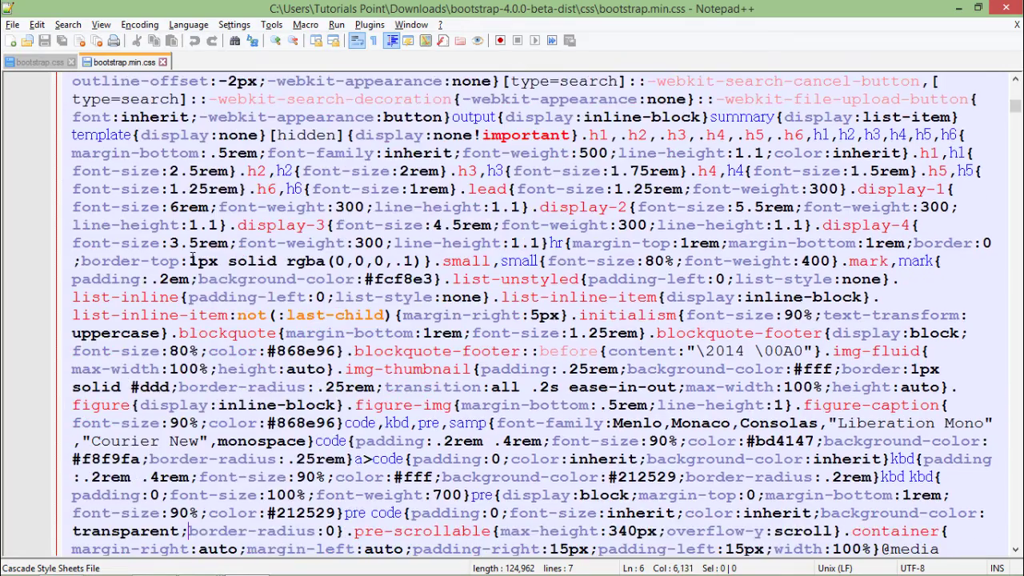
pyautogui.press('Down')
pyautogui.press('Down')
pyautogui.press('Down')
pyautogui.press('Down')
pyautogui.press('Down')
pyautogui.press('Down')
pyautogui.press('Down')
pyautogui.press('Down')
pyautogui.press('Down')
pyautogui.press('Down')
pyautogui.press('Down')
pyautogui.press('Down')
pyautogui.press('Down')
pyautogui.press('Down')
pyautogui.press('Down')
pyautogui.press('Down')
pyautogui.press('Down')
pyautogui.press('Down')
pyautogui.press('Down')
pyautogui.press('Down')
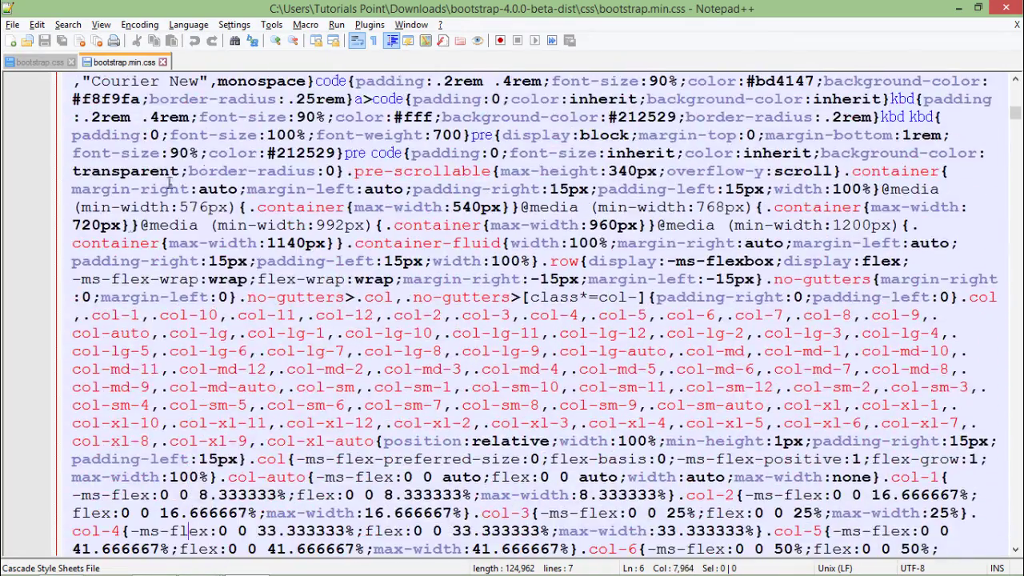
# Step: Compare bootstrap.css with bootstrap.min.css's header lines and line 6, then return to the css folder
pyautogui.click(38, 62)
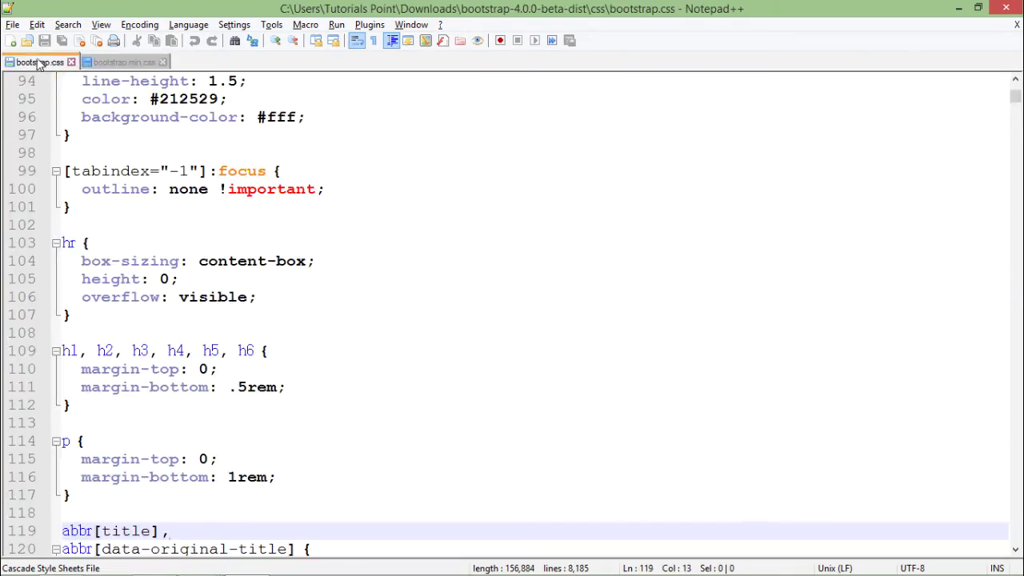
pyautogui.click(179, 146)
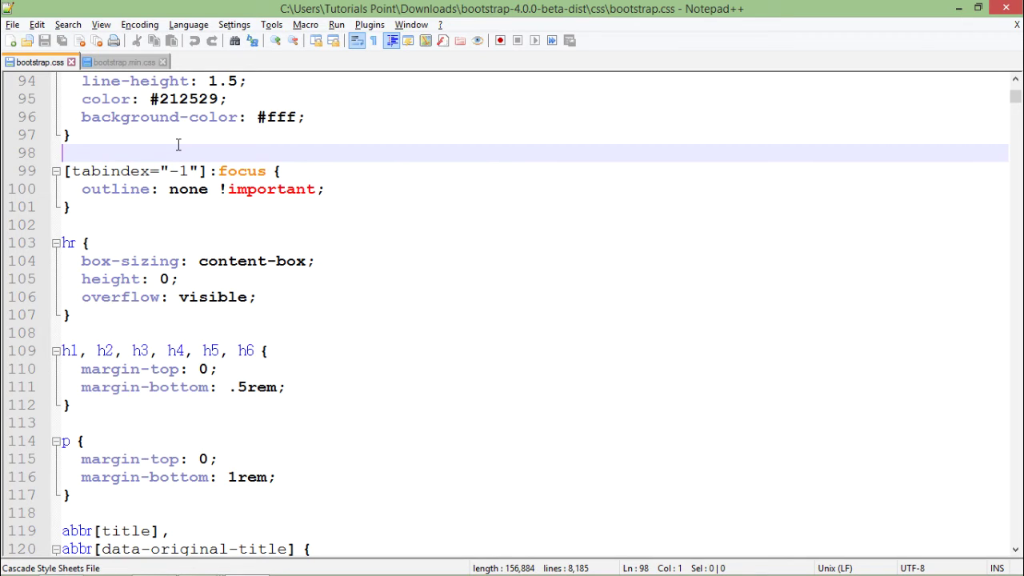
pyautogui.click(123, 64)
pyautogui.click(169, 195)
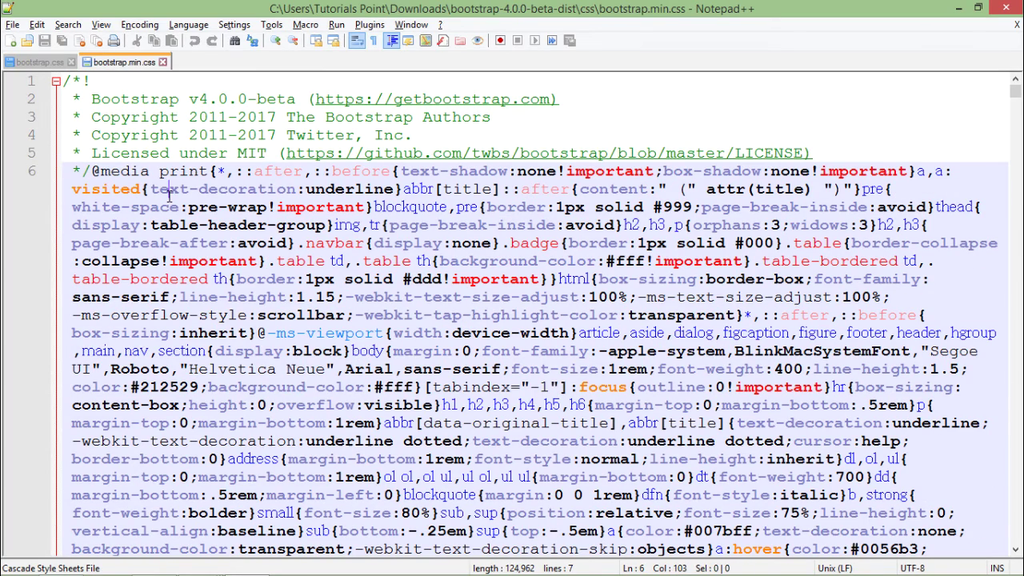
pyautogui.click(207, 135)
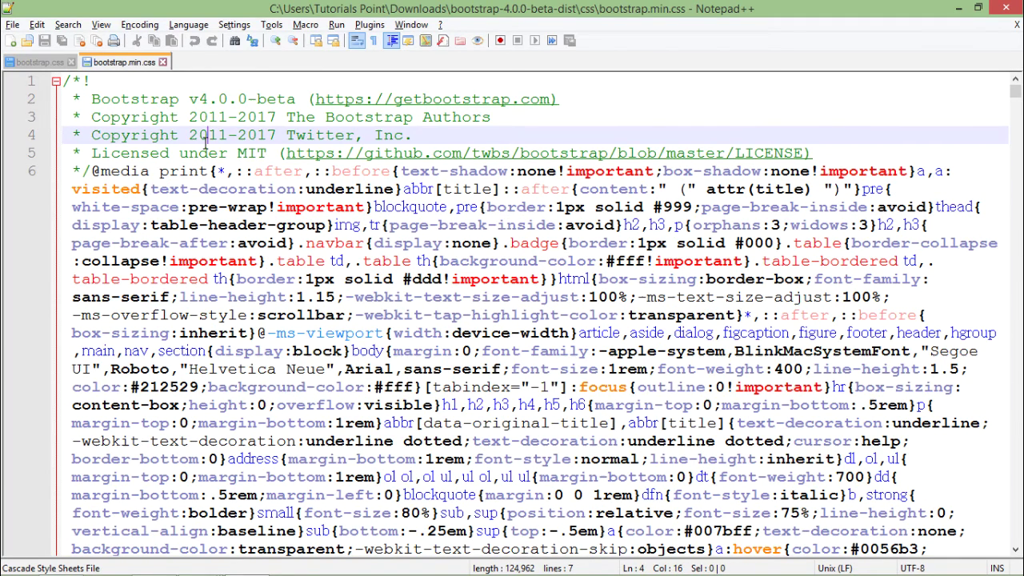
pyautogui.click(221, 209)
pyautogui.click(205, 148)
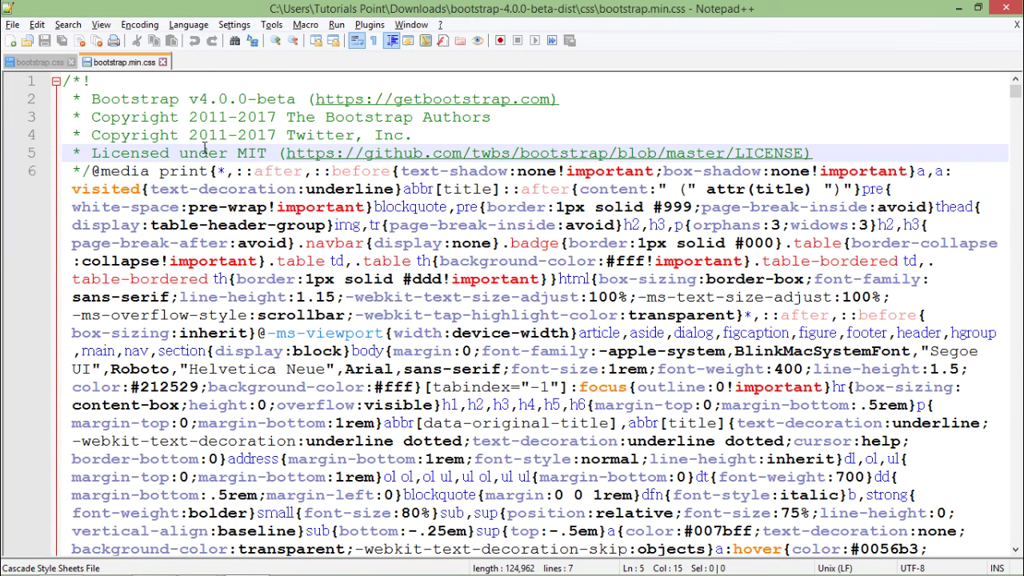
pyautogui.click(363, 256)
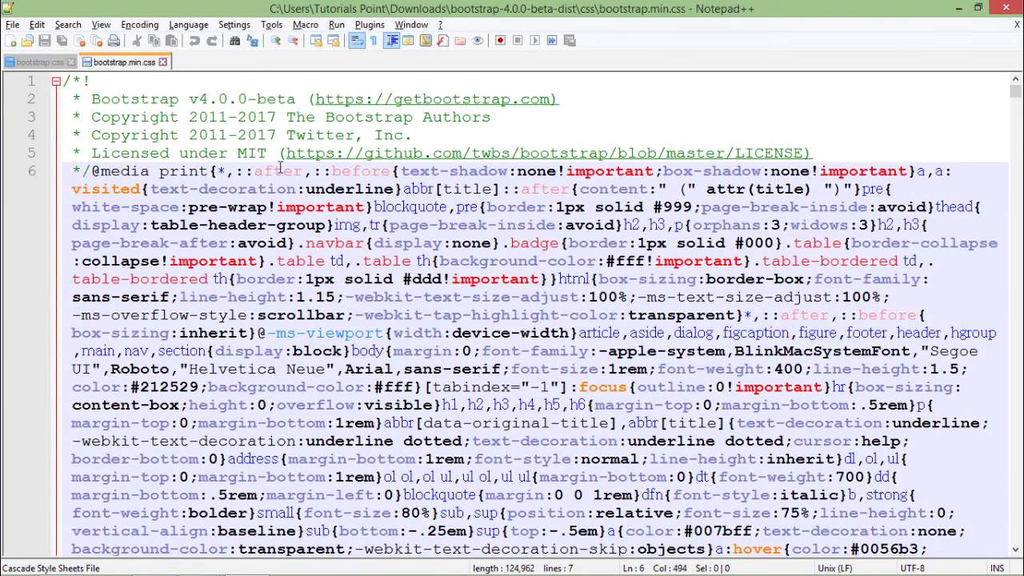
pyautogui.hotkey('alt', 'Tab')
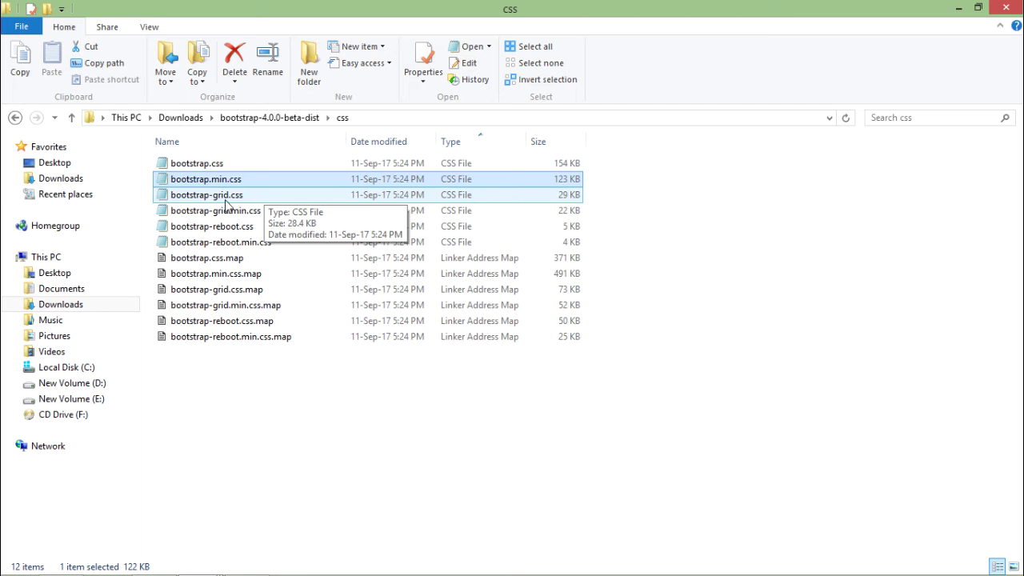
pyautogui.click(225, 203)
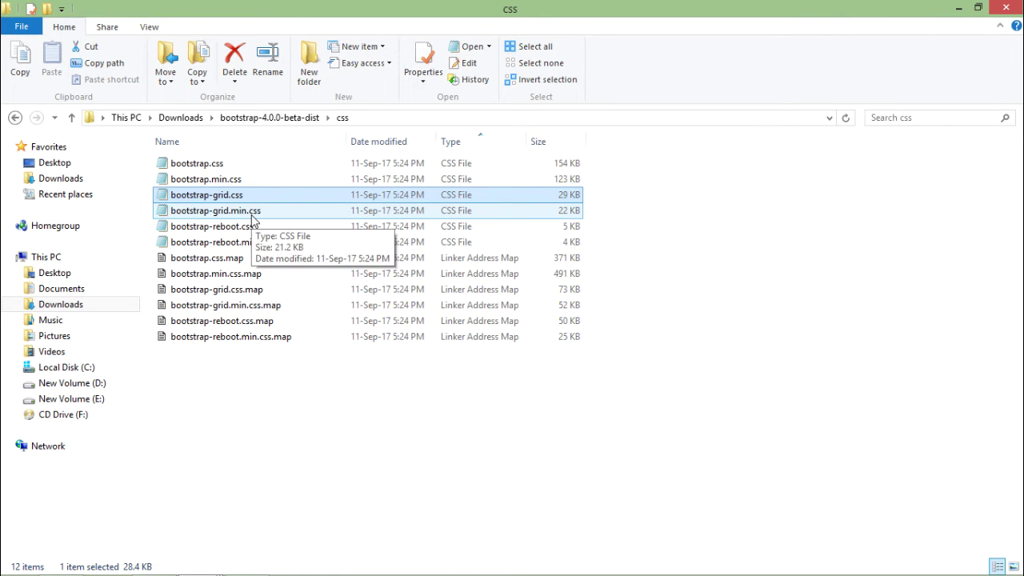
pyautogui.hotkey('ctrl', 'space')
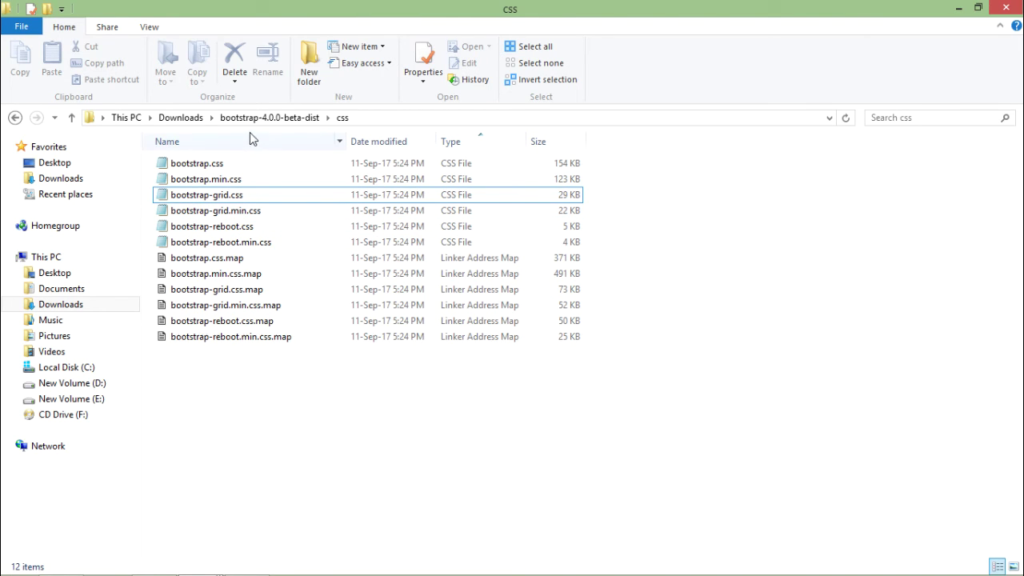
# Step: Go up to bootstrap-4.0.0-beta-dist and open the js folder to inspect bootstrap.js (109 KB)
pyautogui.click(274, 117)
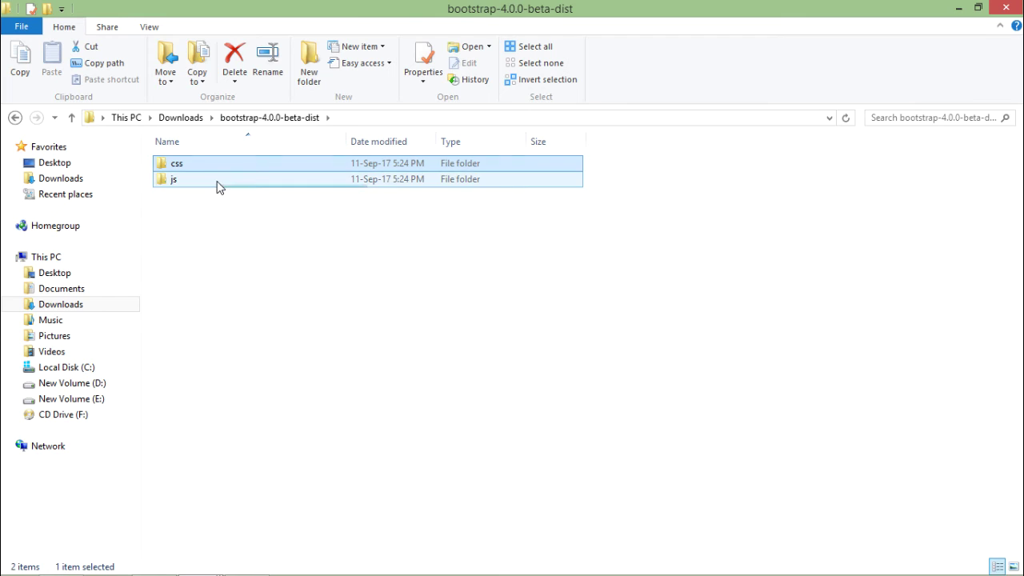
pyautogui.doubleClick(217, 184)
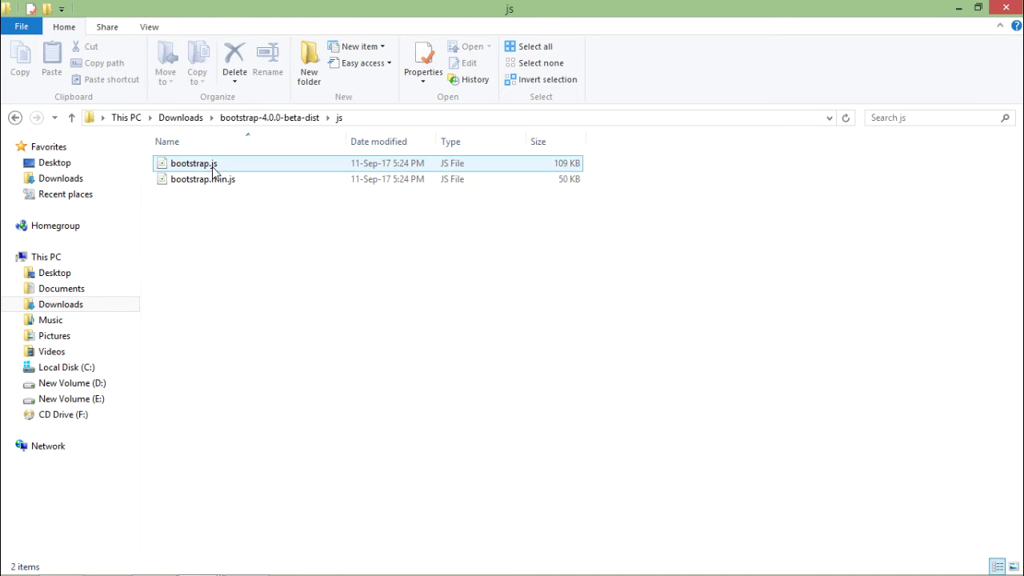
pyautogui.click(211, 168)
pyautogui.click(212, 226)
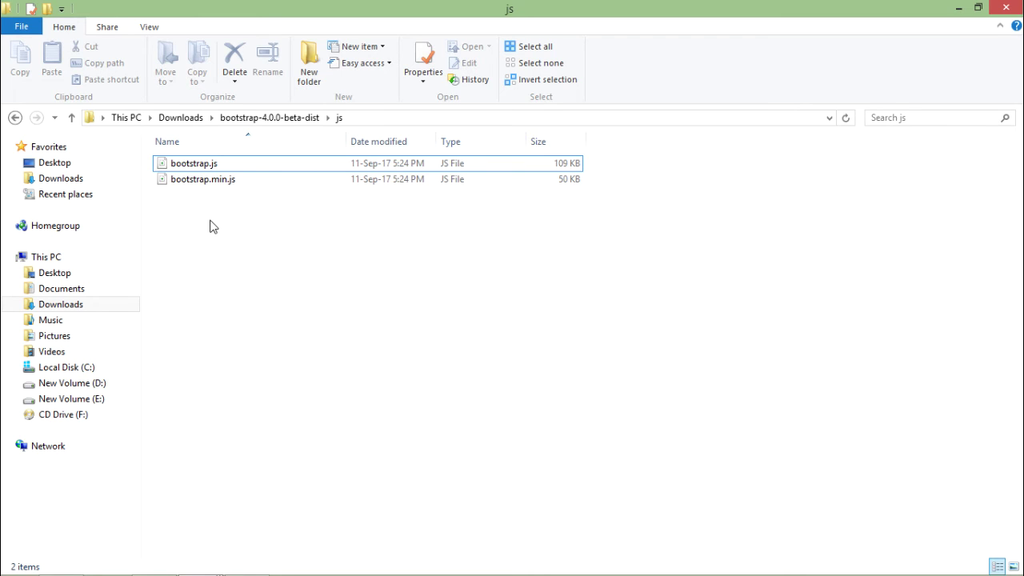
pyautogui.click(212, 165)
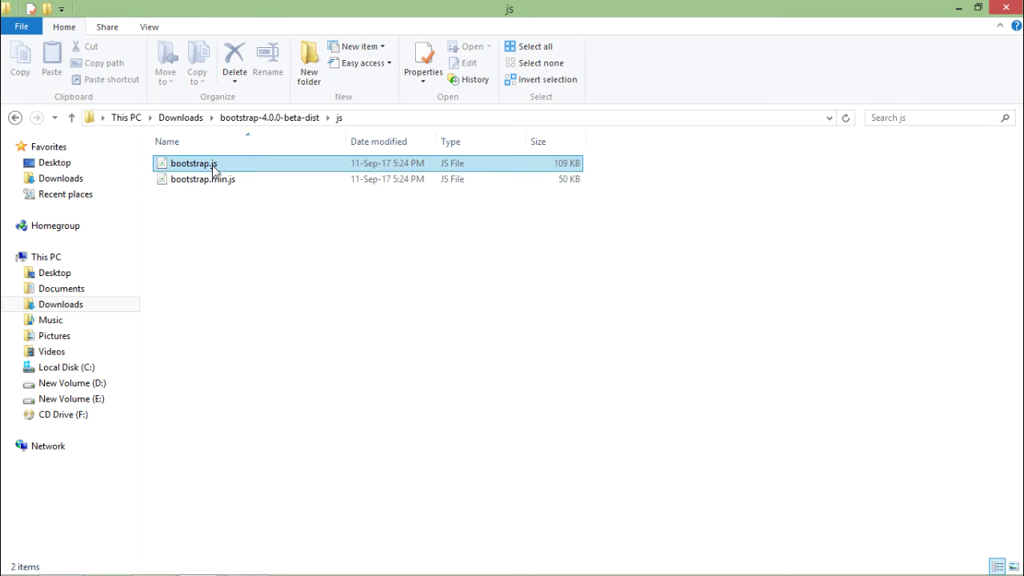
pyautogui.click(231, 235)
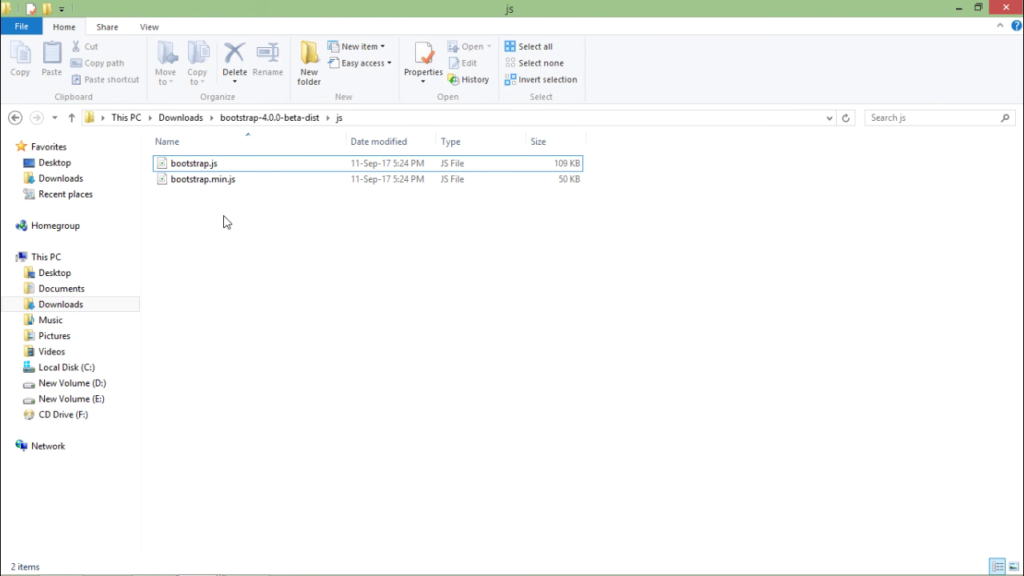
# Step: Go back up to Downloads, showing the extracted bootstrap-4.0.0-beta-dist folder beside its zip
pyautogui.press('BackSpace')
pyautogui.press('BackSpace')
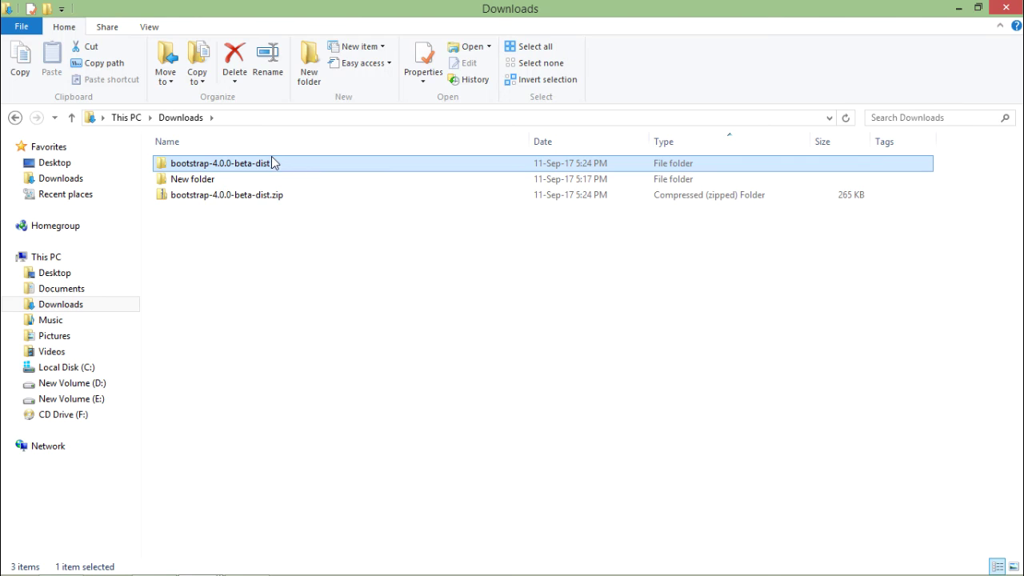